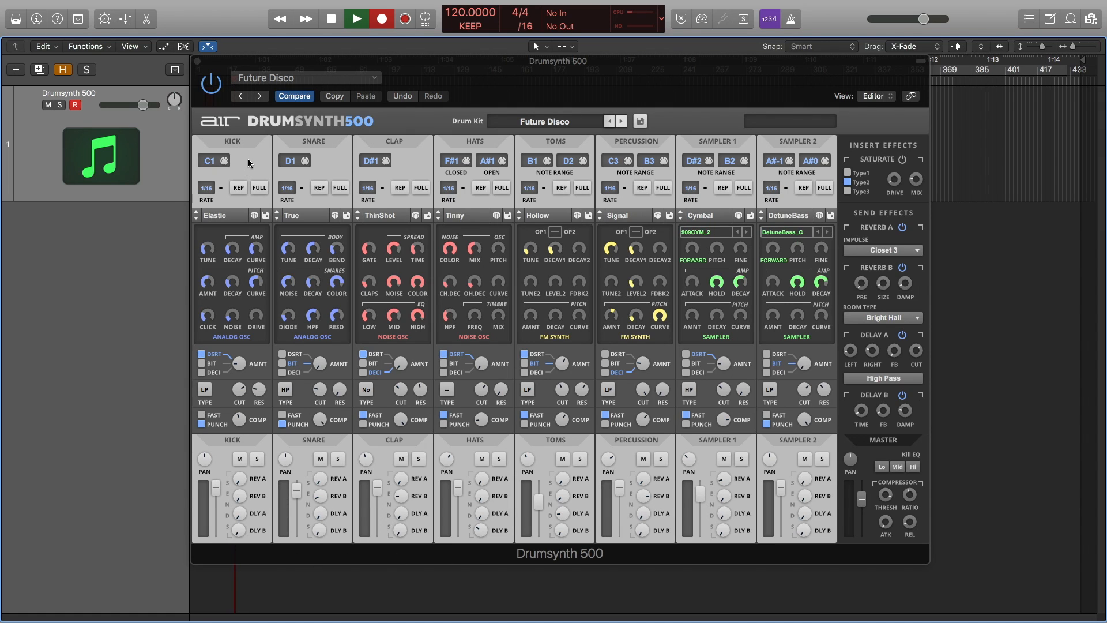
Audition the kick, snare and clap modules of the Future Disco kit.
click(243, 141)
click(306, 143)
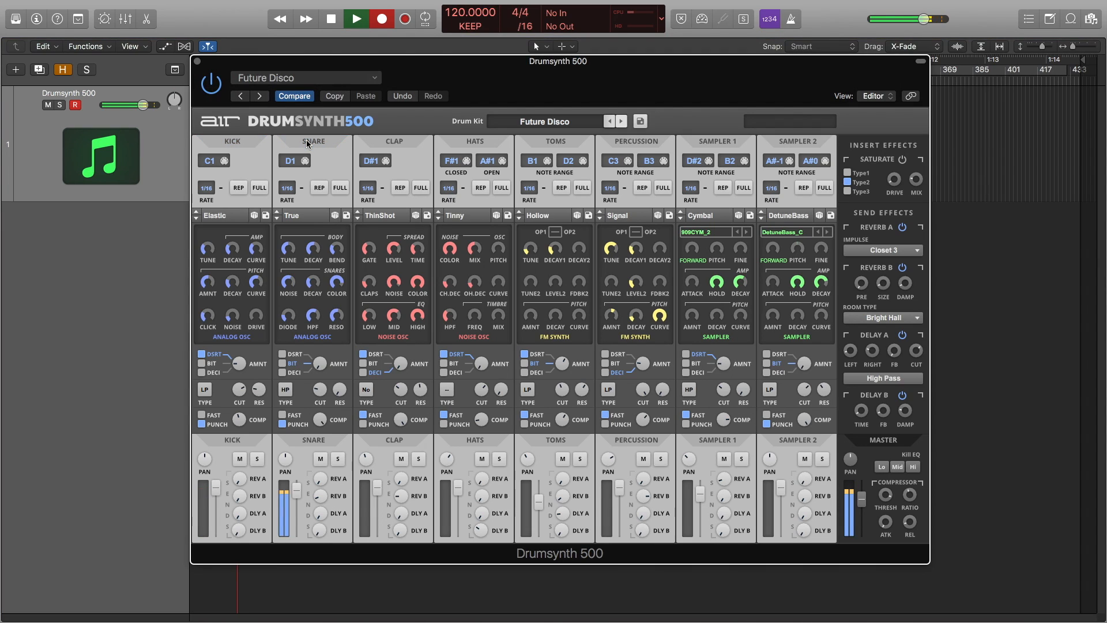
click(396, 447)
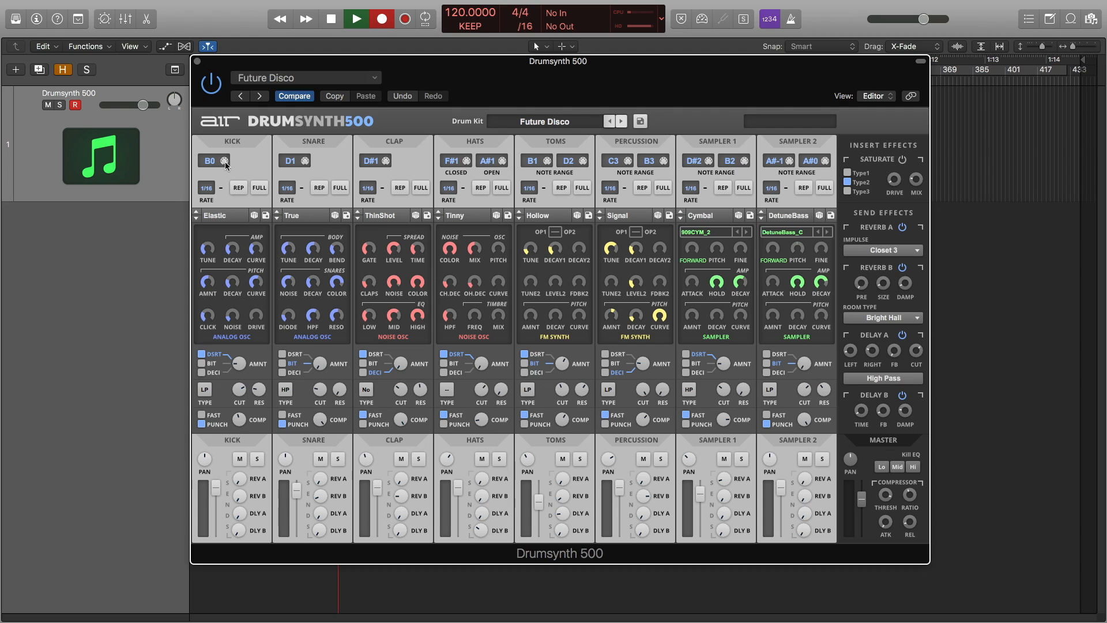
Use MIDI learn to set the kick's trigger note to C1.
click(224, 161)
Try note repeat on the snare at rates of 1/32 and 1/8 T, and toggle the snare's Full option on and off.
click(319, 188)
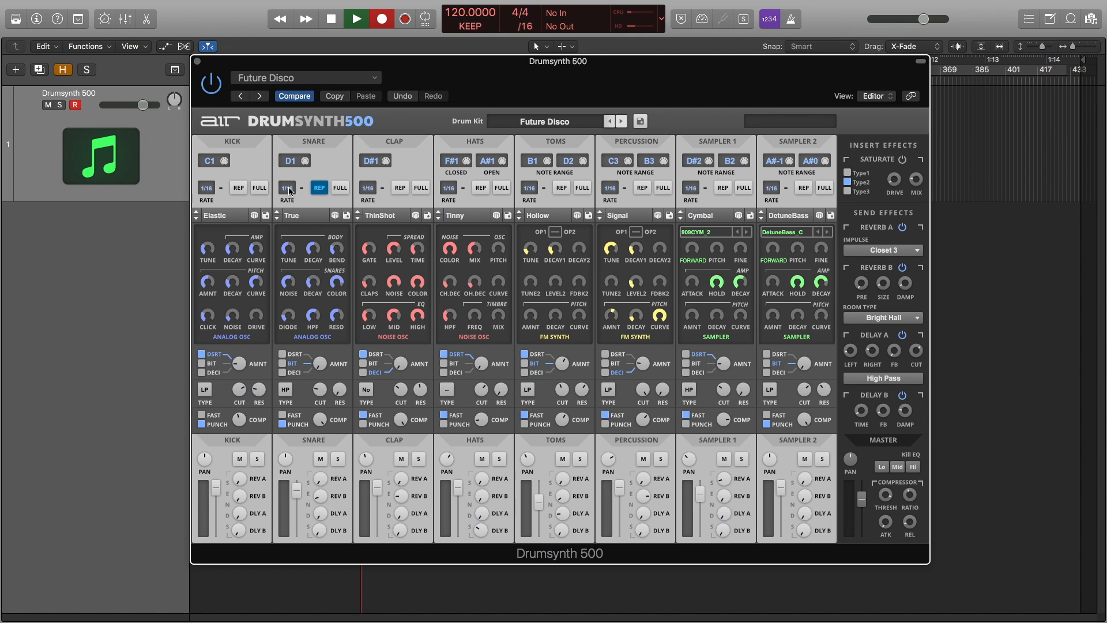
click(289, 188)
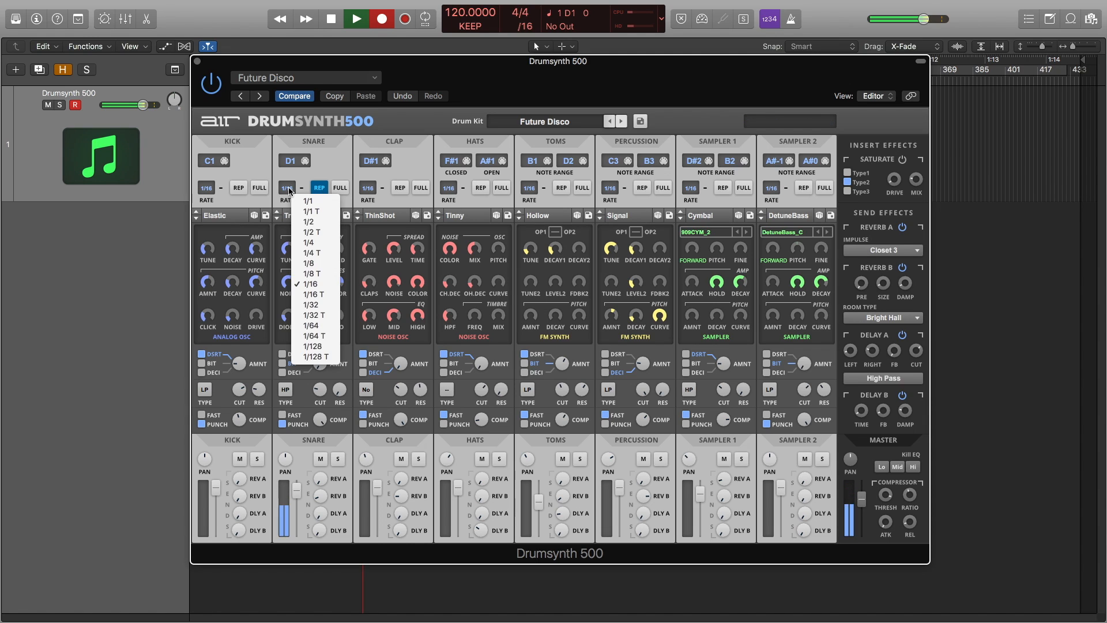
click(309, 305)
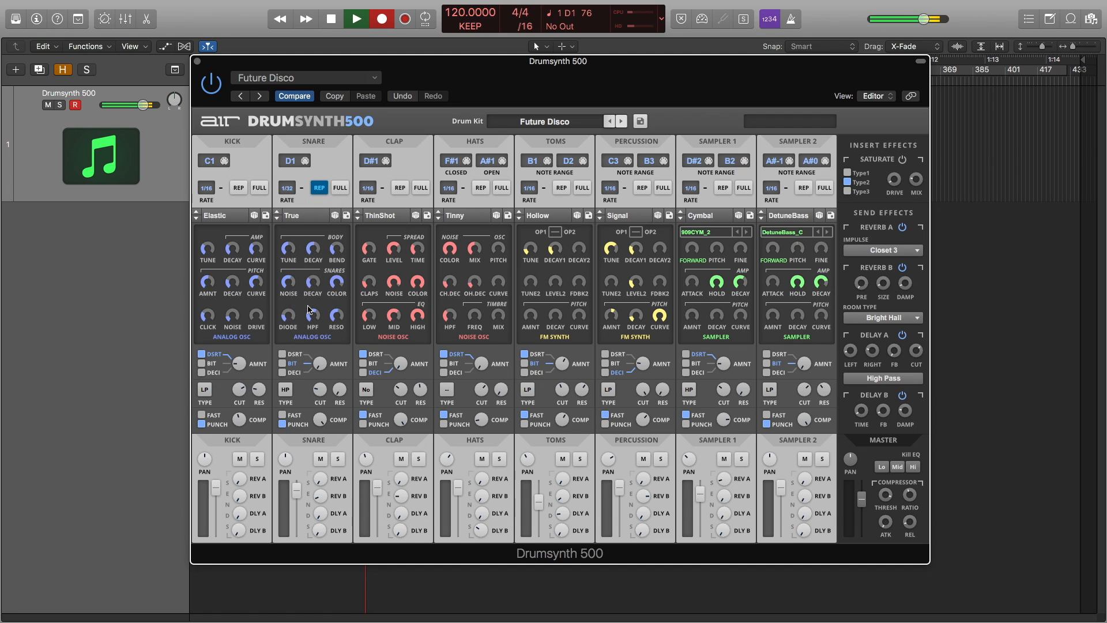
click(288, 189)
click(309, 267)
click(340, 189)
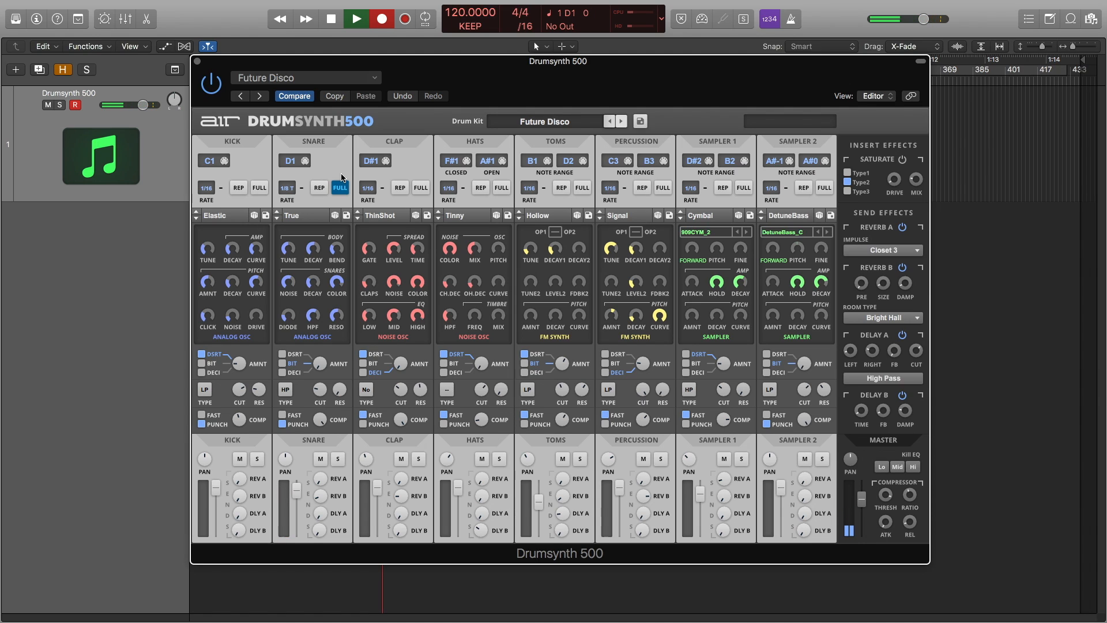
click(341, 191)
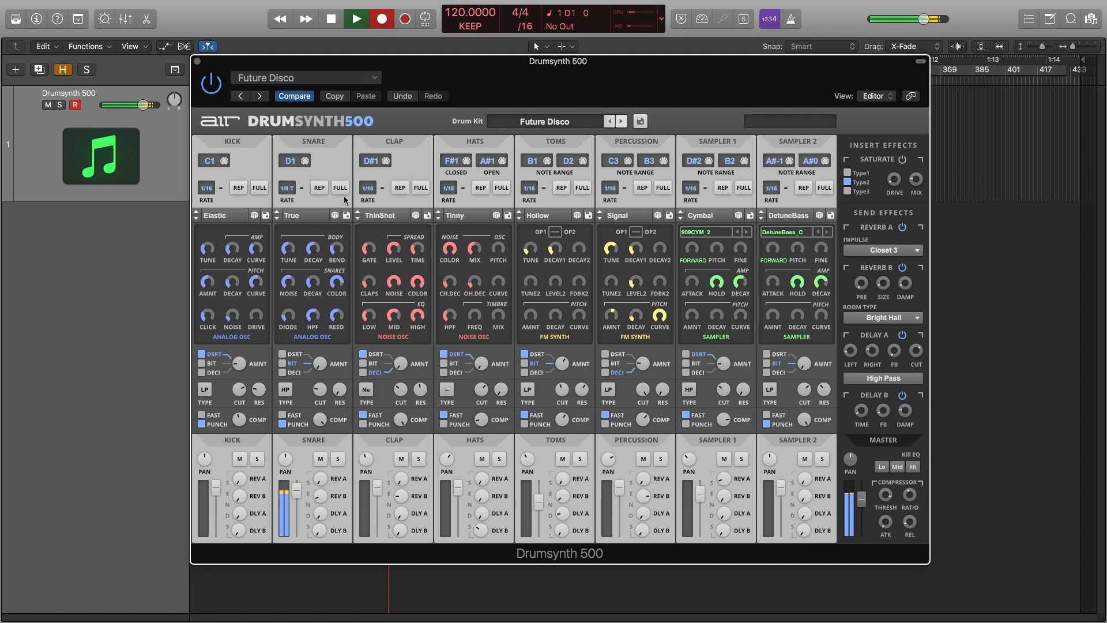
Load the Electric Party drum kit and save it as a user preset named Demo Kit.
click(551, 123)
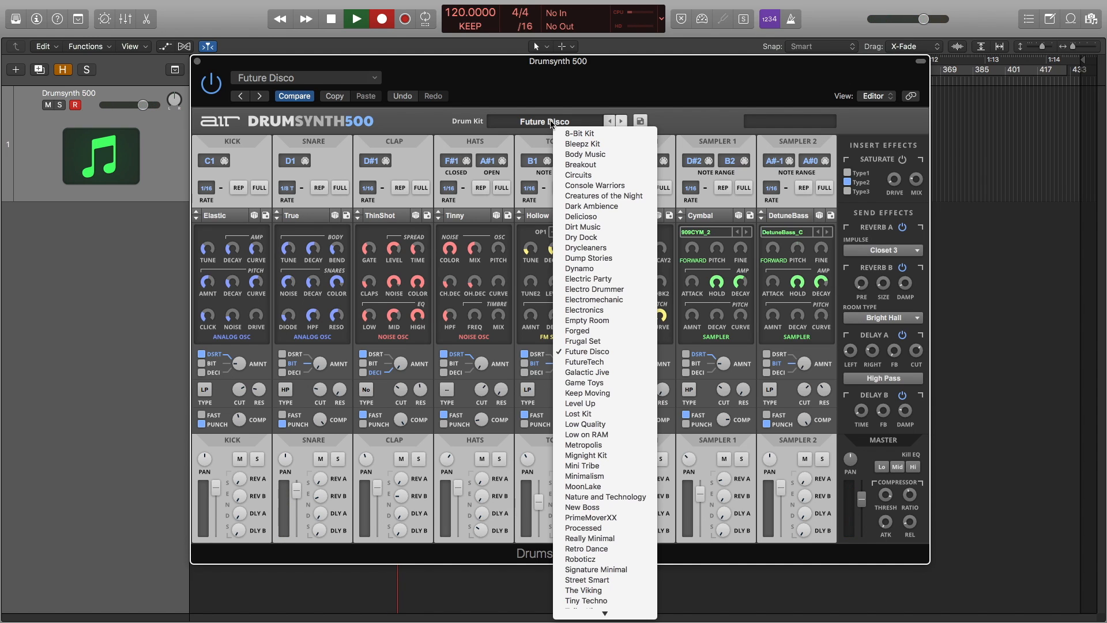
click(601, 281)
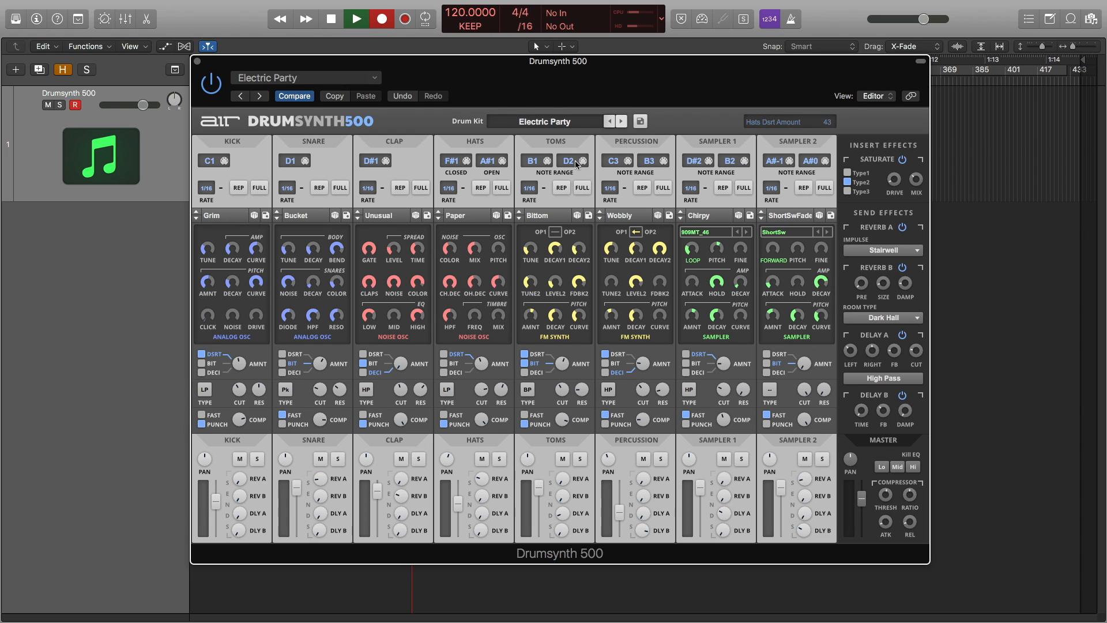
double_click(565, 123)
text(Demo Kit)
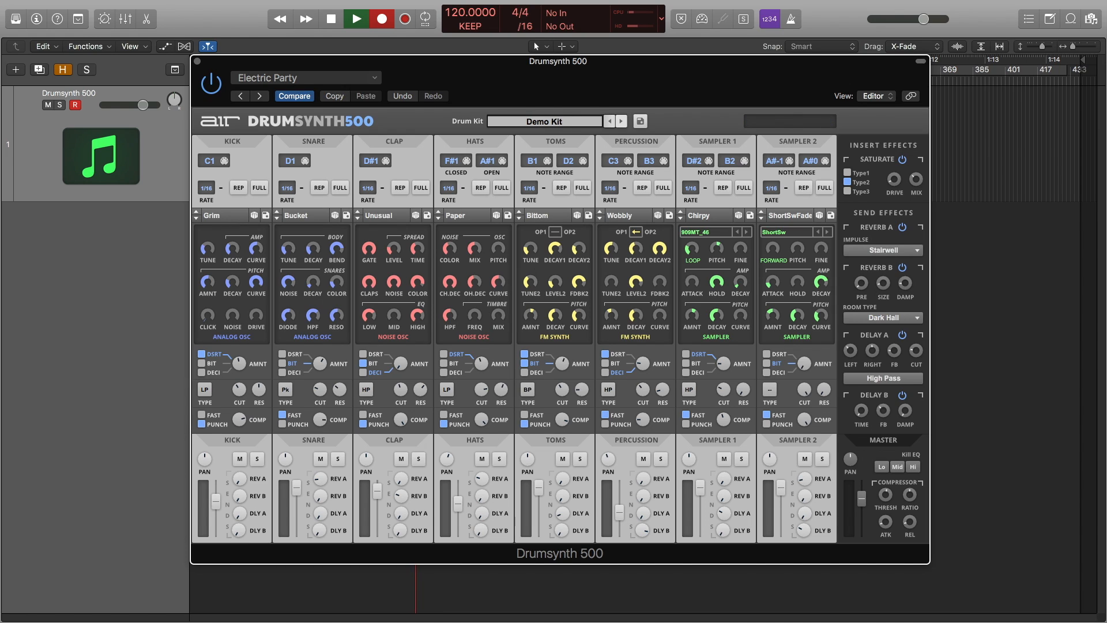
key(Return)
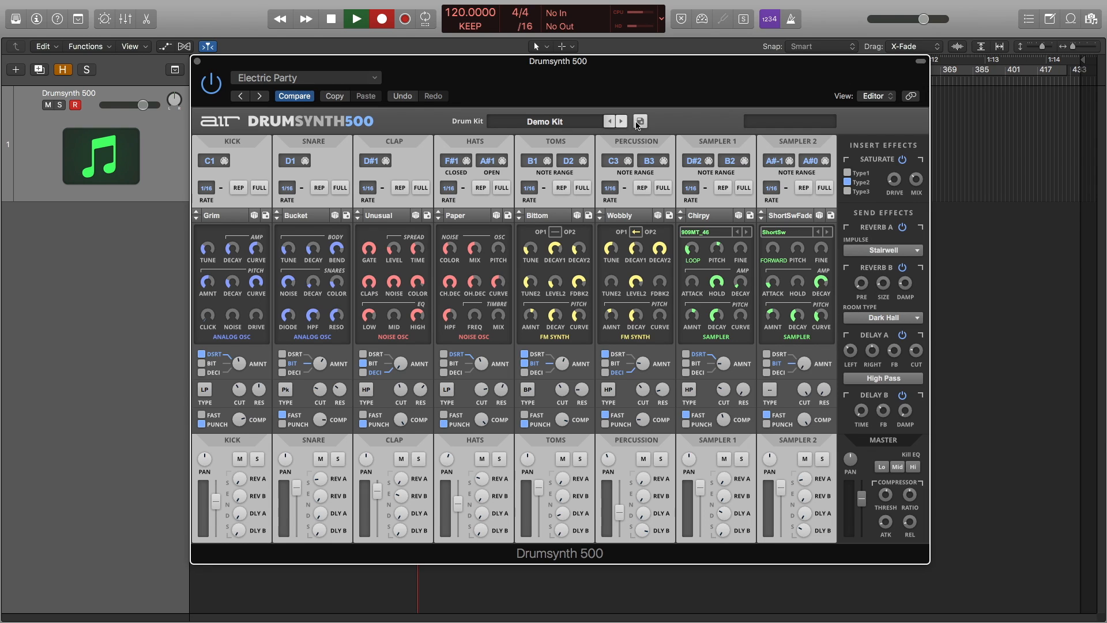
click(558, 122)
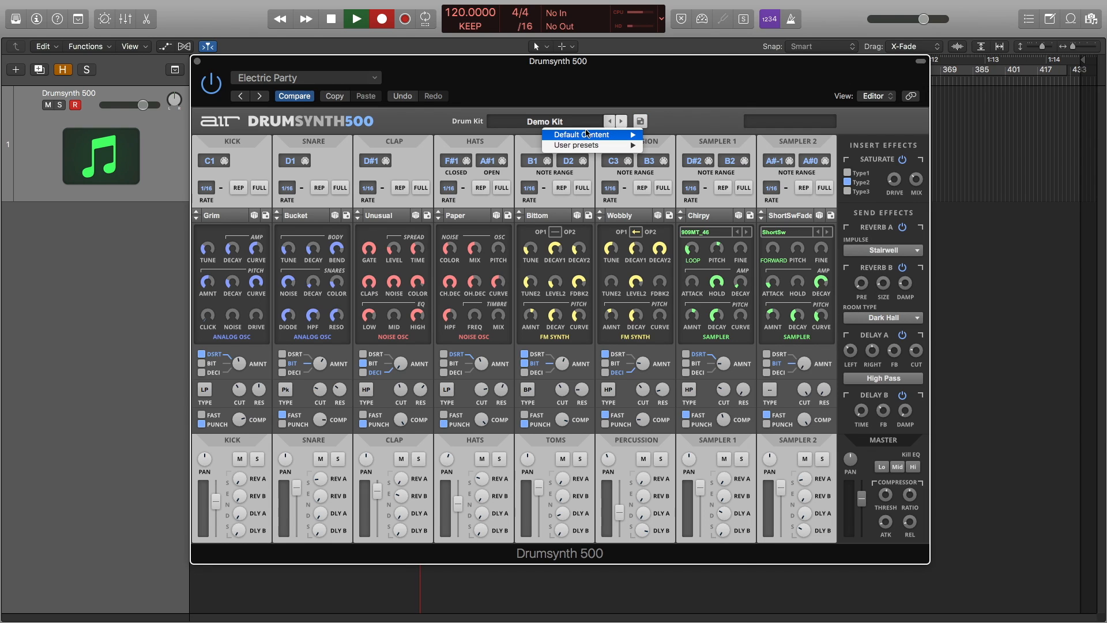
mouse_move(588, 136)
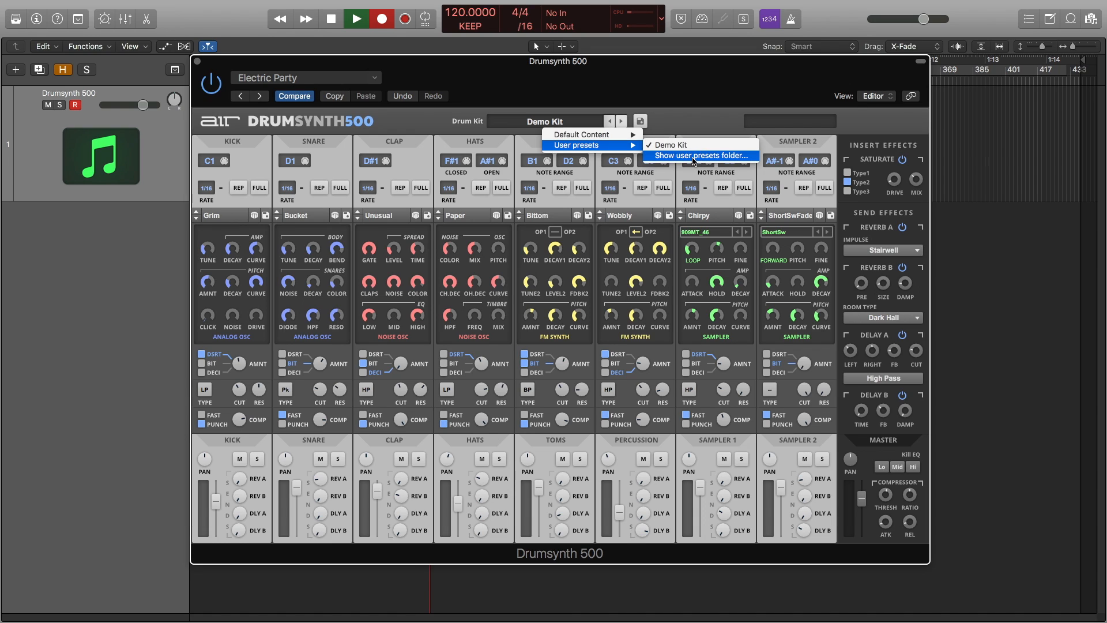
click(441, 124)
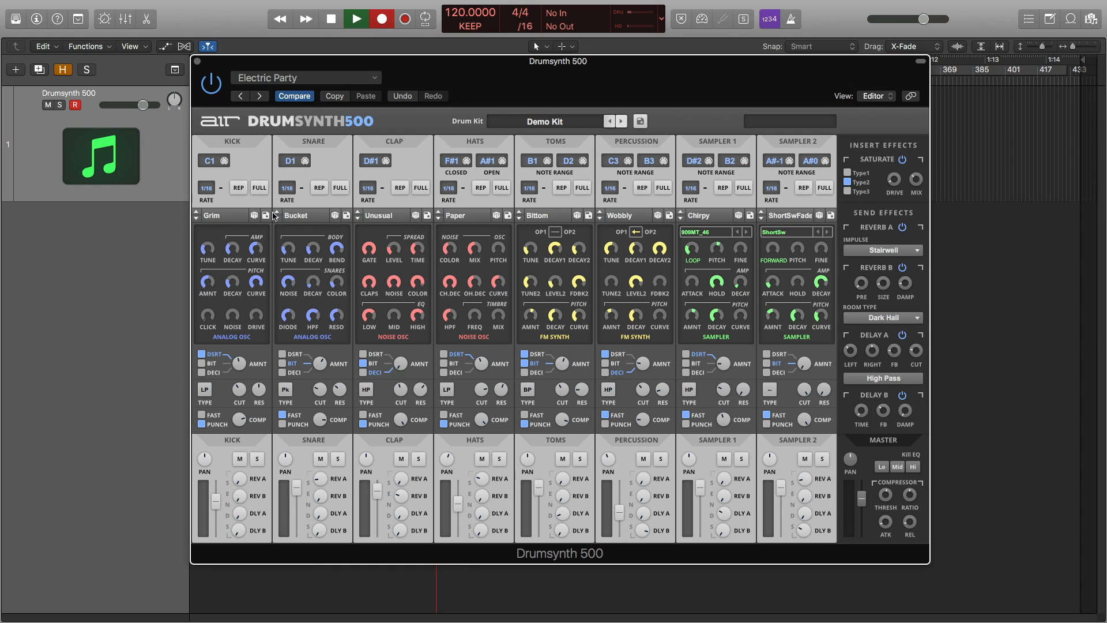
Load the Gnarly kick preset and advance through the following kick presets to Lazer.
click(219, 218)
mouse_move(240, 242)
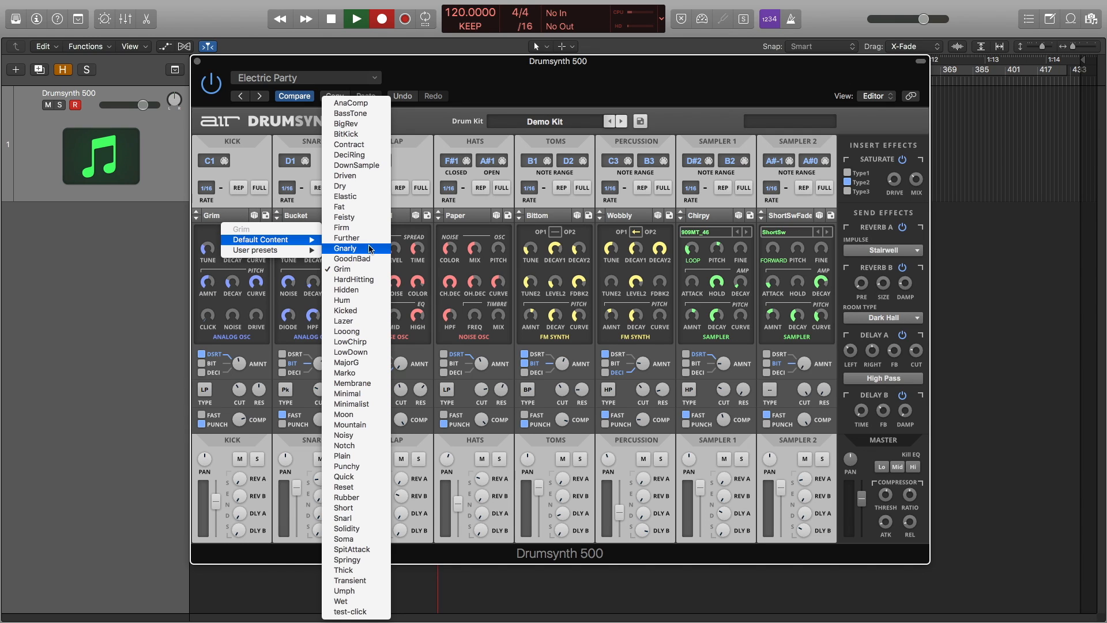
click(346, 249)
click(197, 218)
click(196, 219)
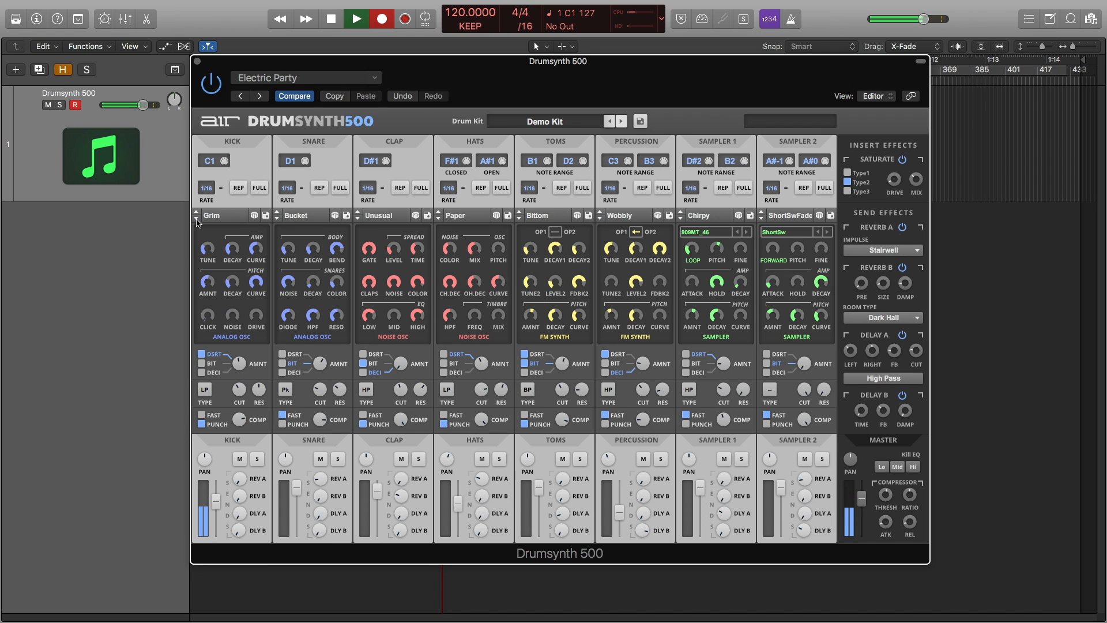
click(197, 218)
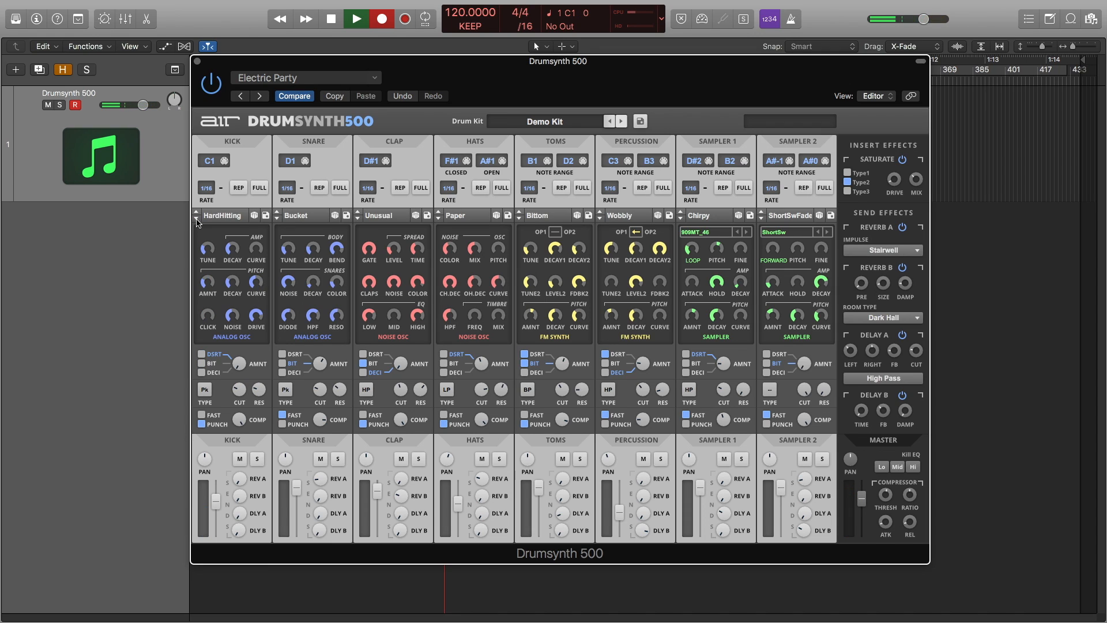
click(196, 219)
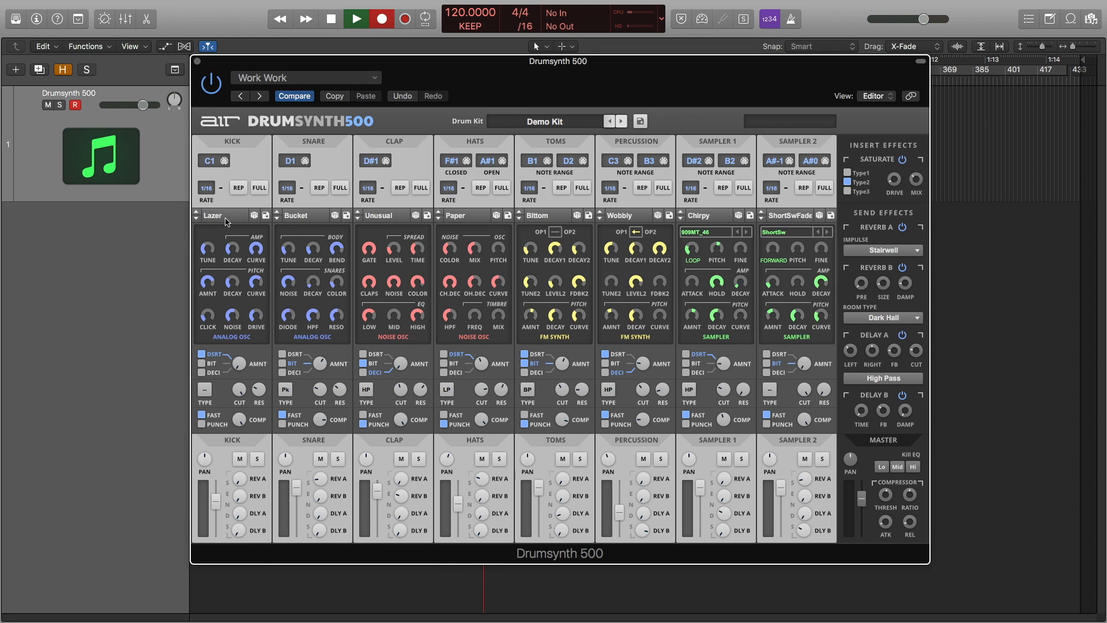
Rename the kick preset to User Kik1 and look for the user presets in the kick's preset list.
double_click(219, 217)
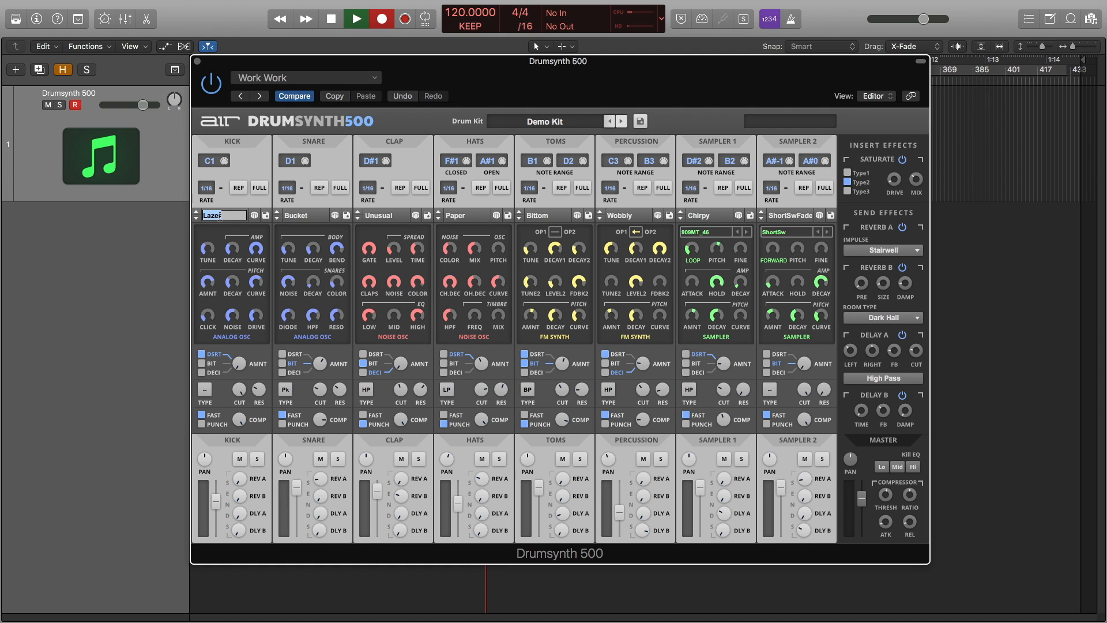
text(Us)
key(Return)
click(227, 216)
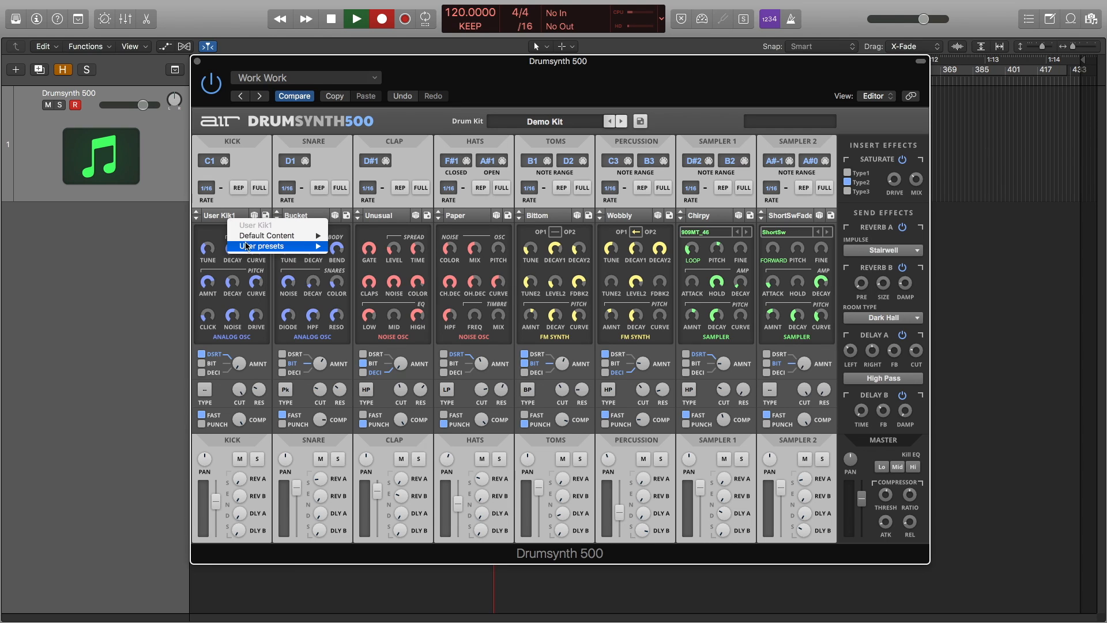
mouse_move(249, 247)
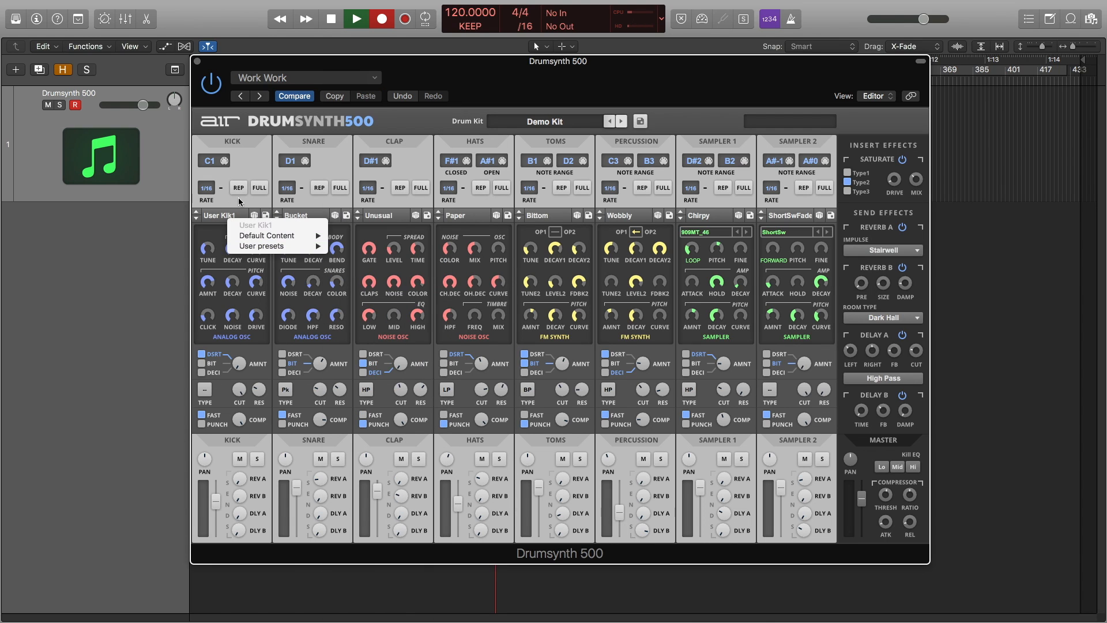
click(237, 197)
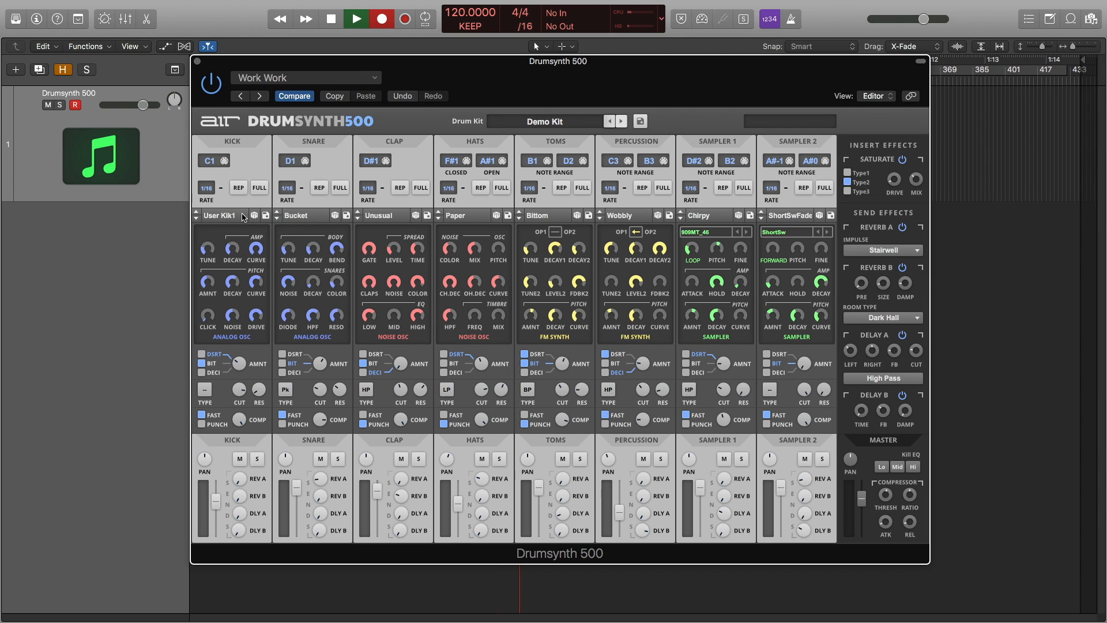
Randomize the kick's synth parameters several times.
click(254, 216)
click(255, 216)
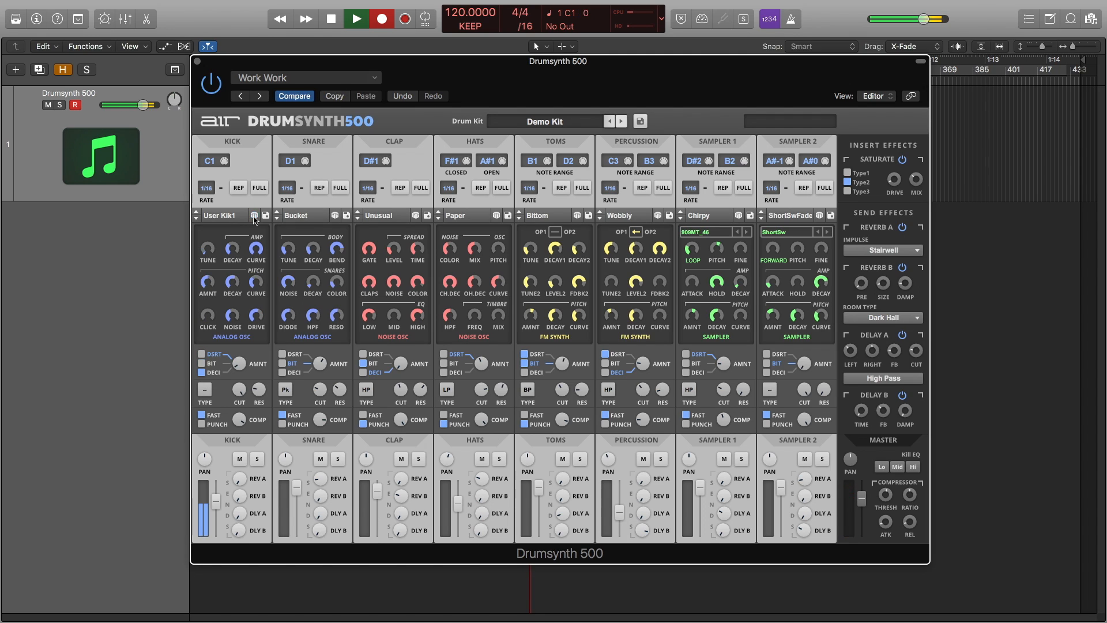
click(254, 215)
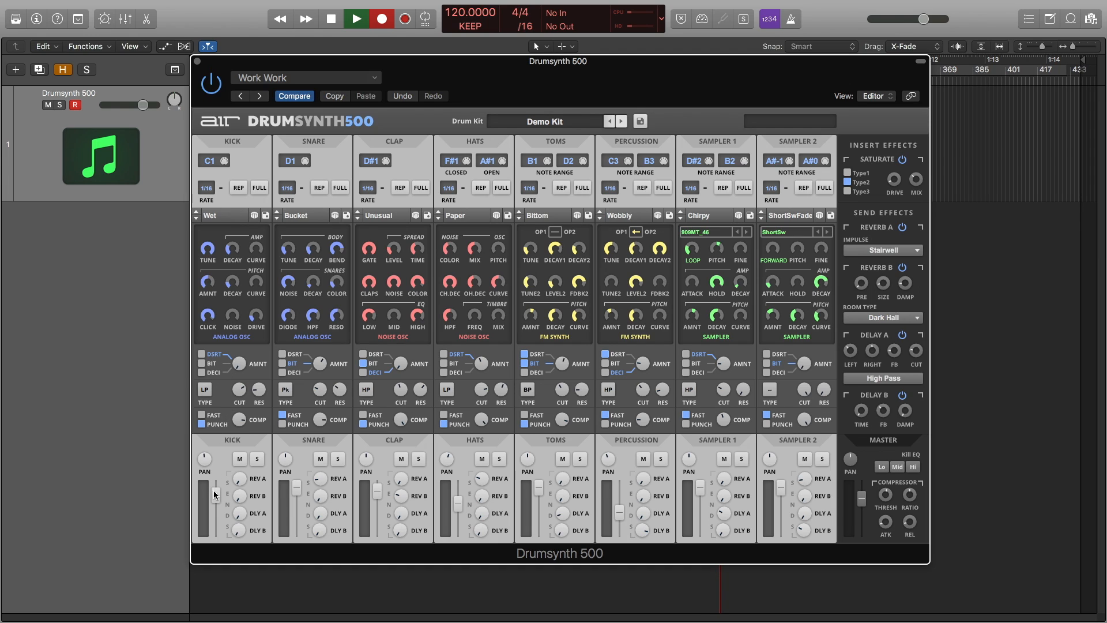
Lower the kick's volume in its mixer strip, and switch its mute and solo on and off.
mouse_move(216, 493)
mouse_down()
mouse_move(216, 528)
mouse_move(215, 506)
mouse_up()
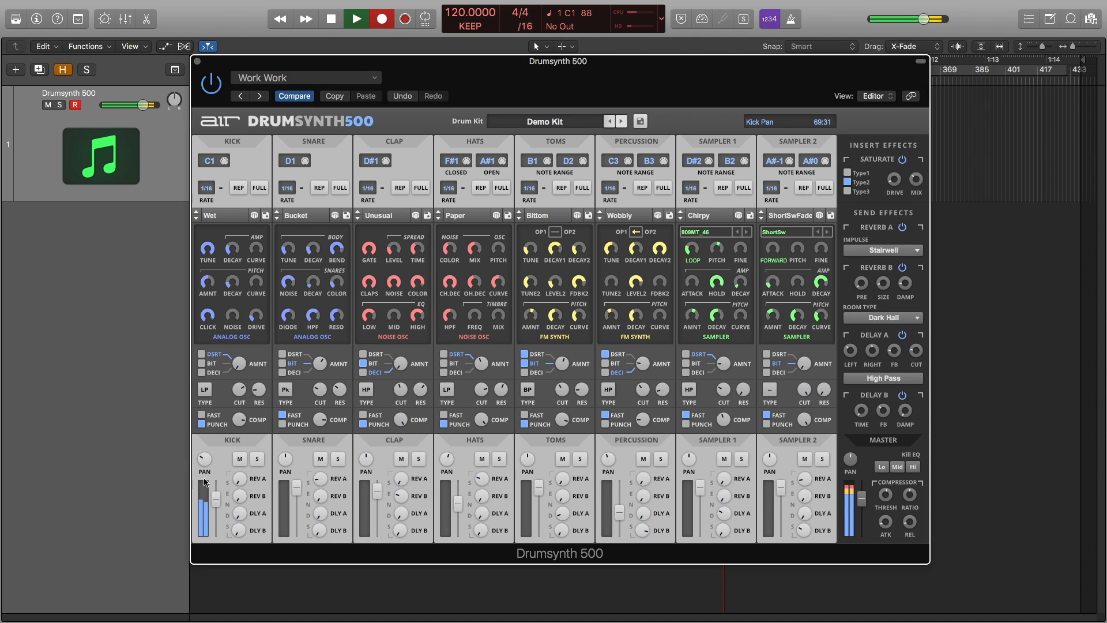
click(240, 459)
click(258, 460)
click(257, 459)
click(239, 458)
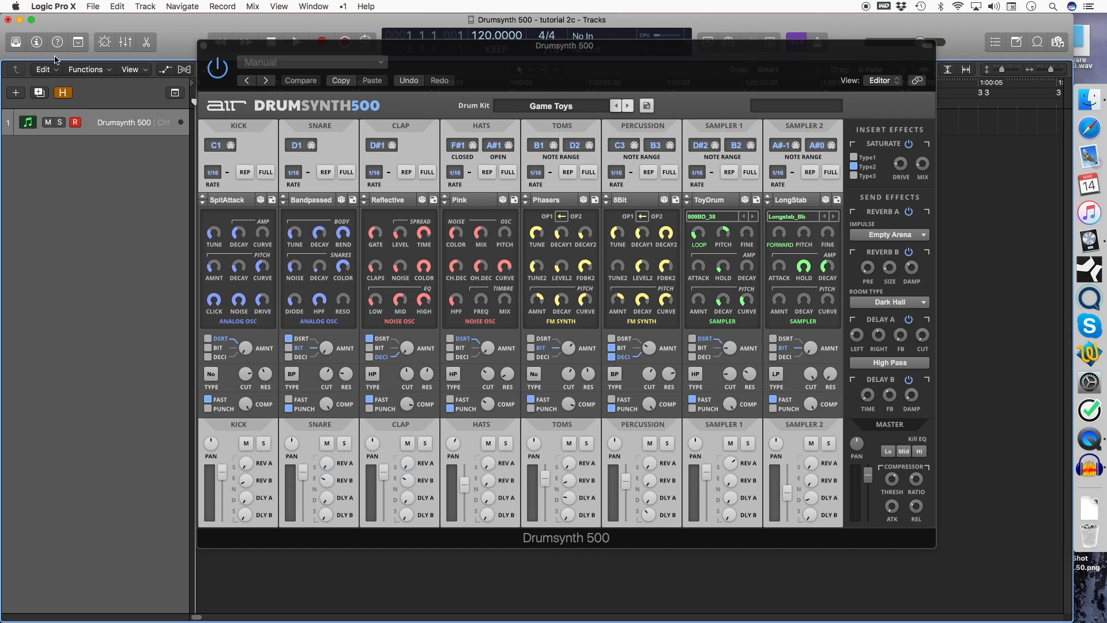
Show the inspector and reload Drumsynth 500 on the instrument channel as Multi-Output (9xStereo).
click(38, 45)
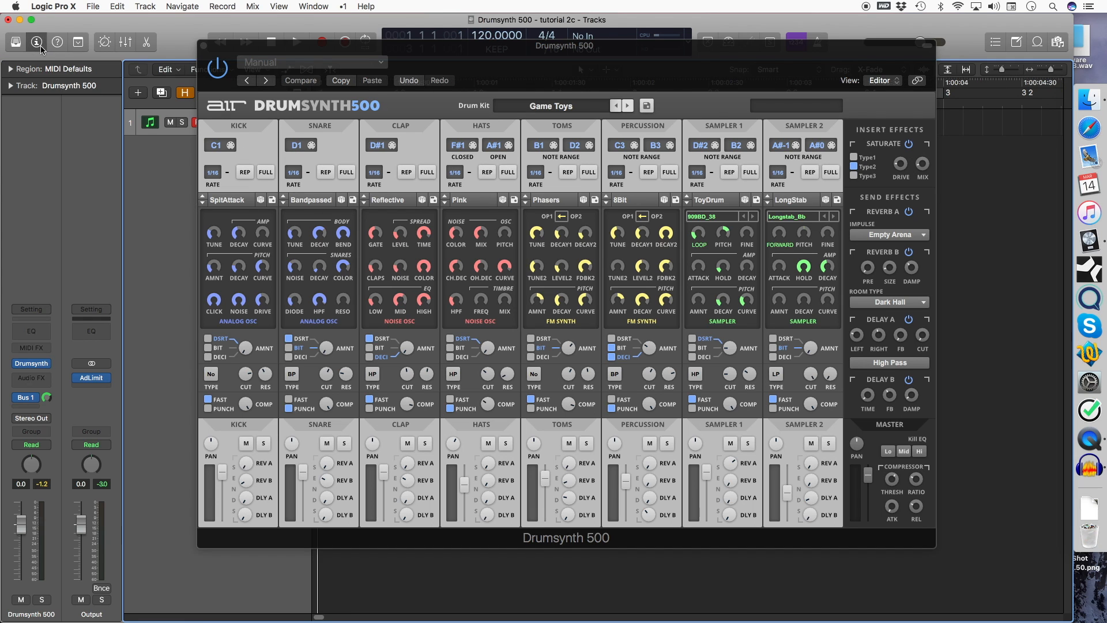
click(50, 363)
mouse_move(55, 328)
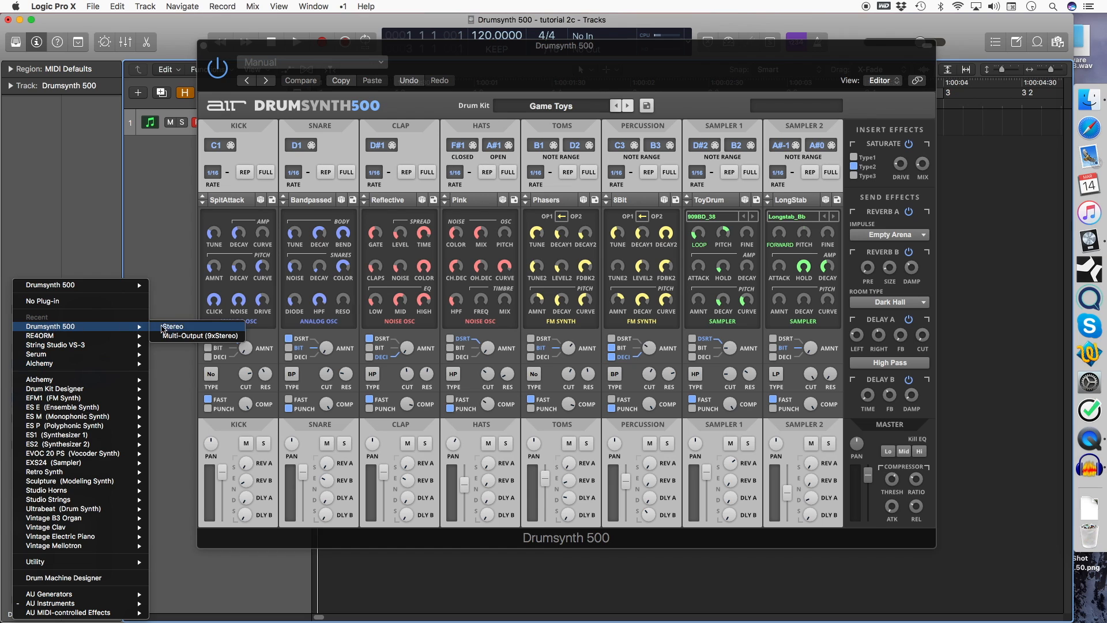
click(213, 335)
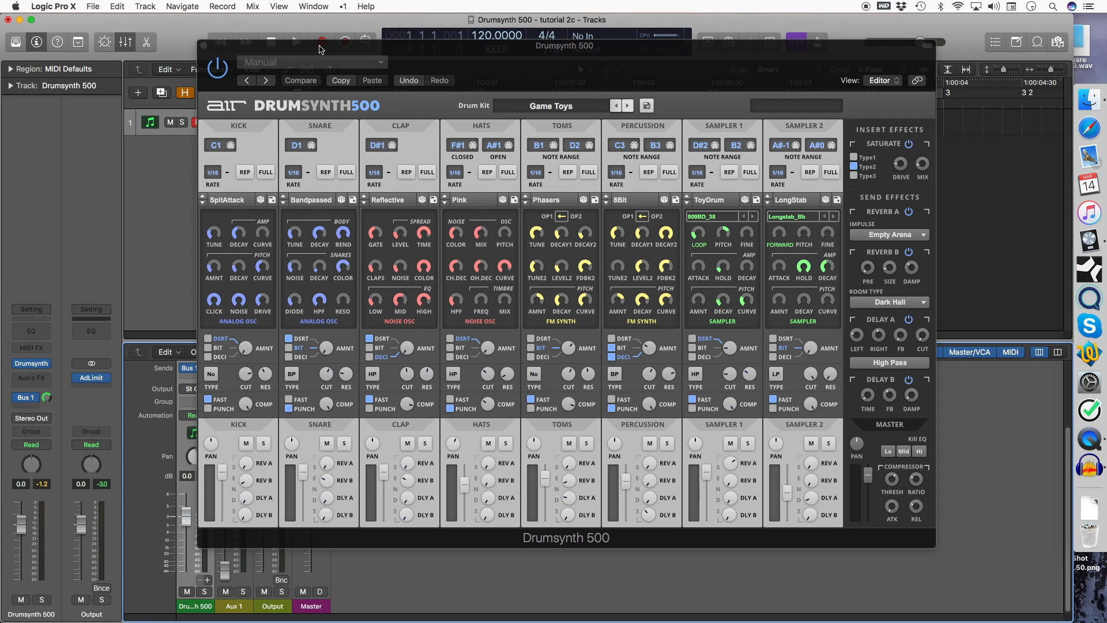
Move the plug-in window clear of the mixer and add eight aux channels for Drumsynth 500's additional outputs.
drag(323, 48, 494, 47)
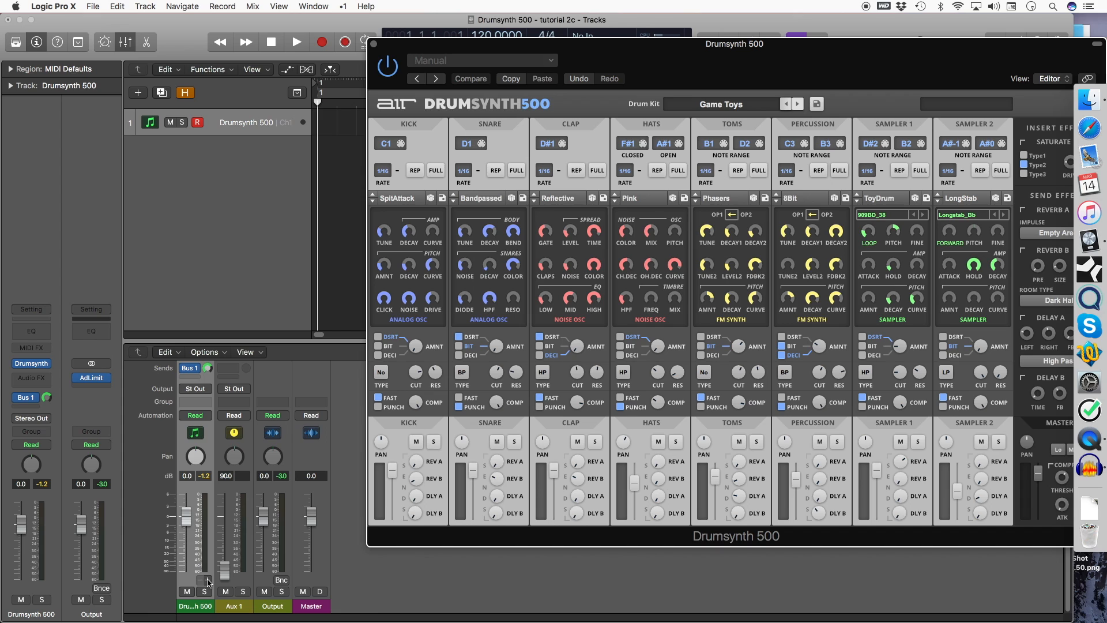
click(207, 580)
click(207, 580)
click(207, 580)
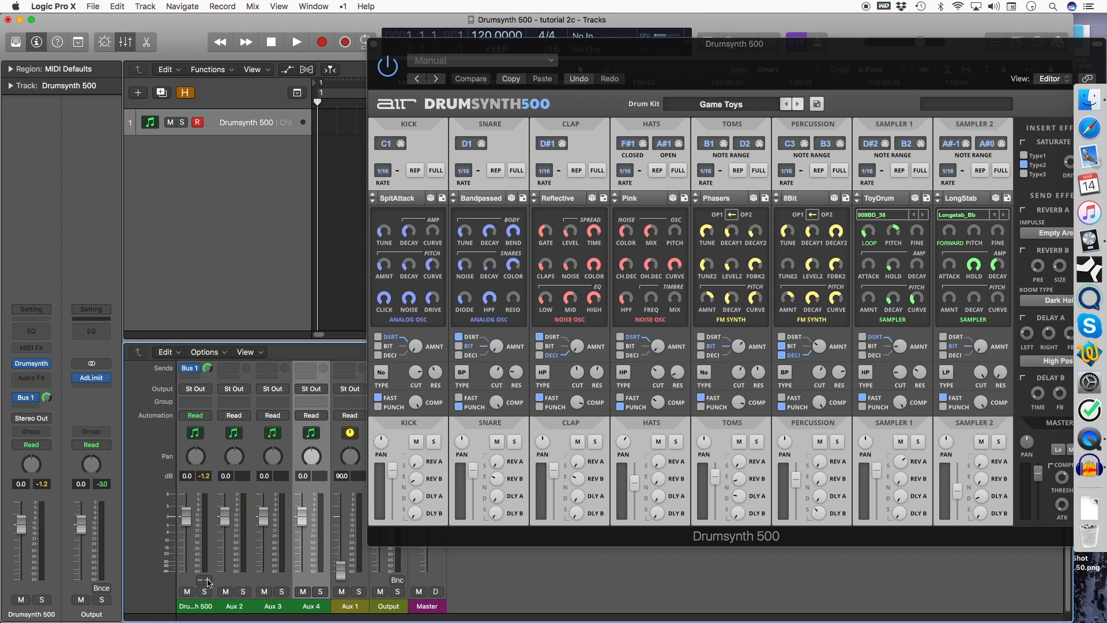
click(207, 580)
click(207, 580)
click(207, 580)
click(206, 580)
click(207, 580)
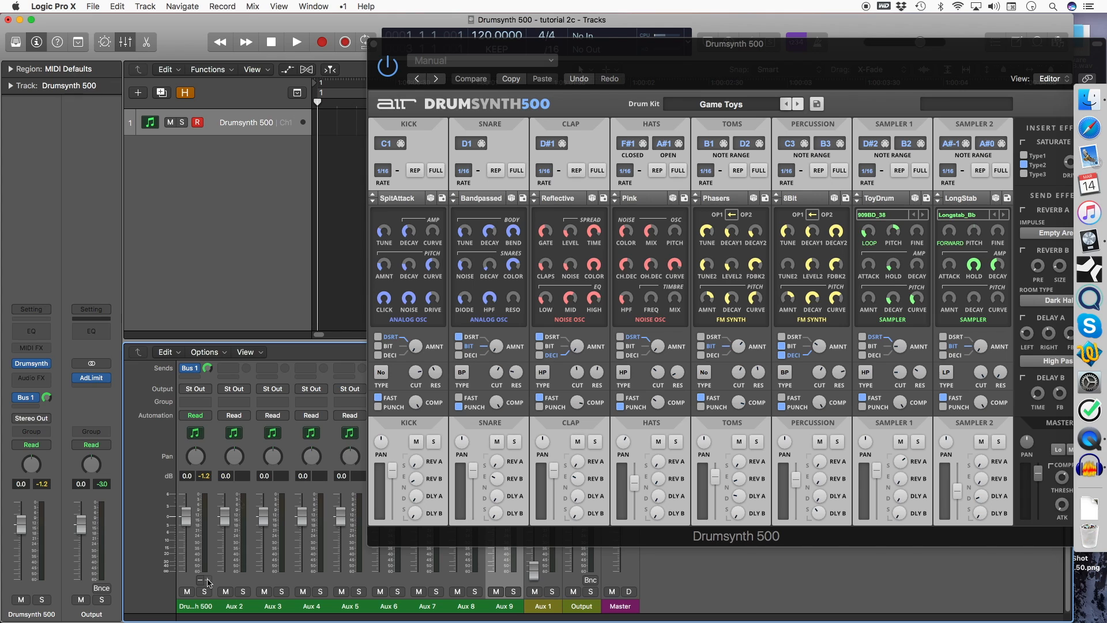
Pull the Drumsynth 500 channel's fader down to minus infinity and insert a Channel EQ on the Aux 2 channel.
drag(193, 518, 192, 571)
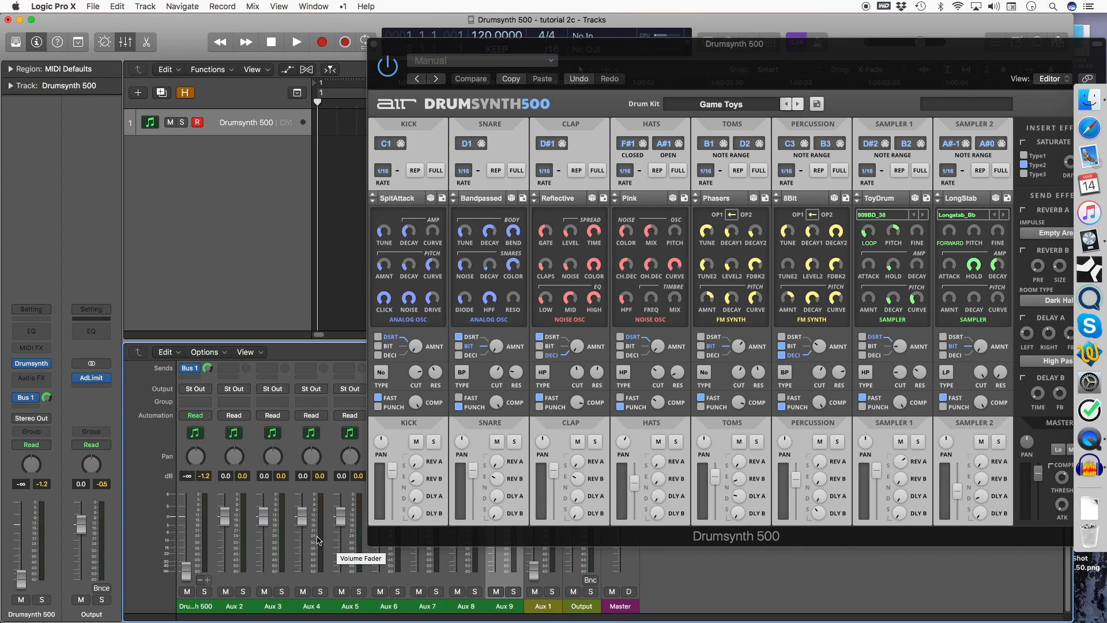
scroll(239, 533, up, 5)
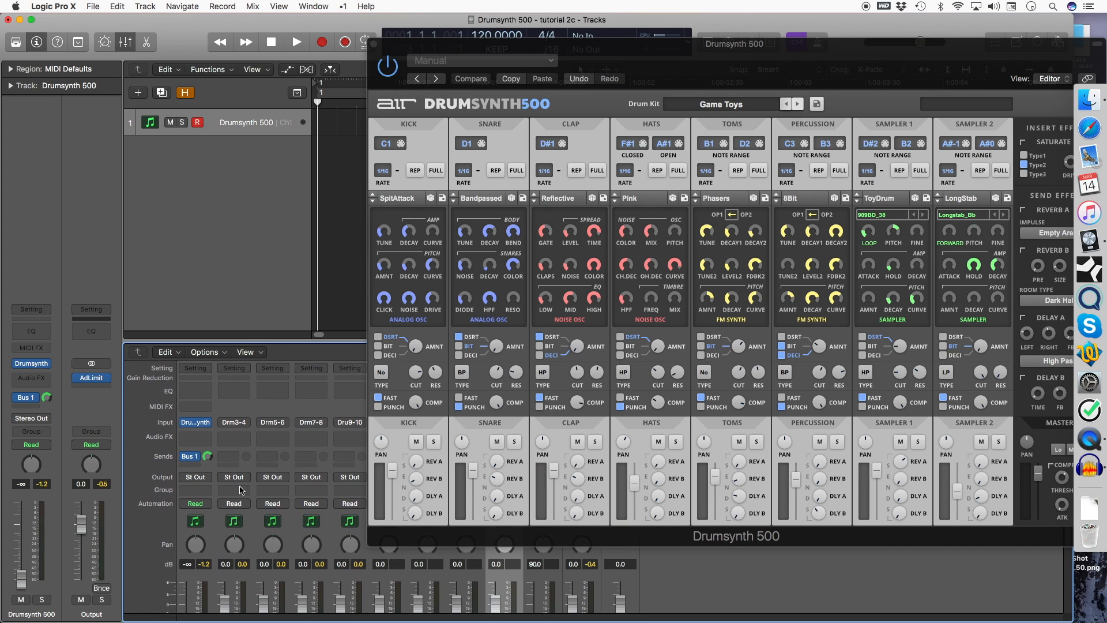
double_click(234, 389)
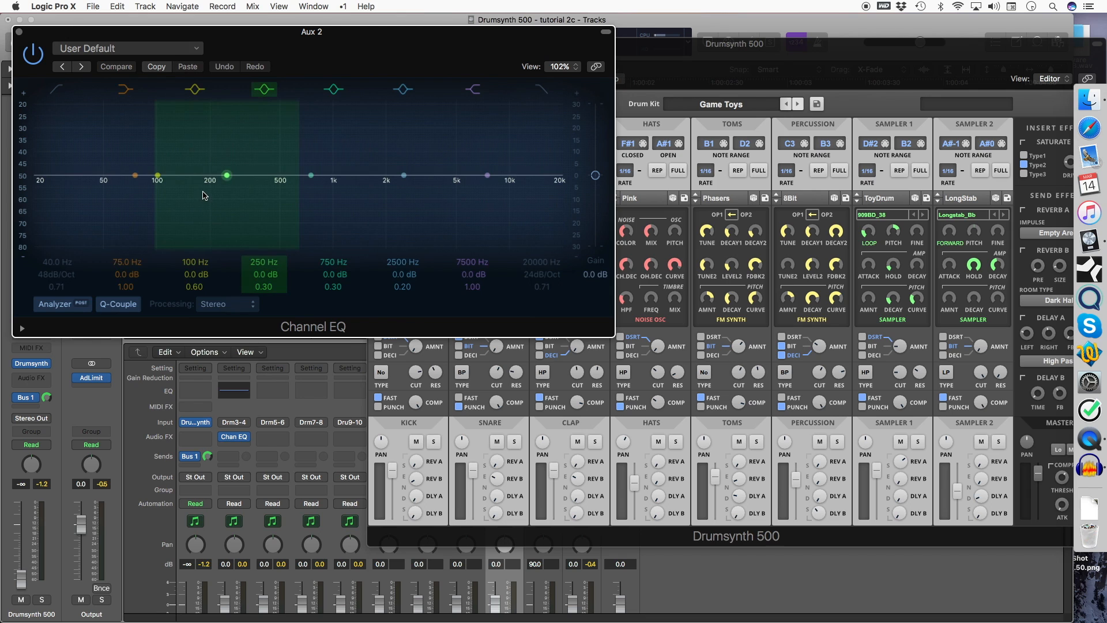
Cut the 250 Hz band and boost the 2500 Hz band in Aux 2's Channel EQ while auditioning it, and close its window.
key(space)
drag(203, 195, 201, 231)
drag(404, 187, 417, 157)
click(19, 32)
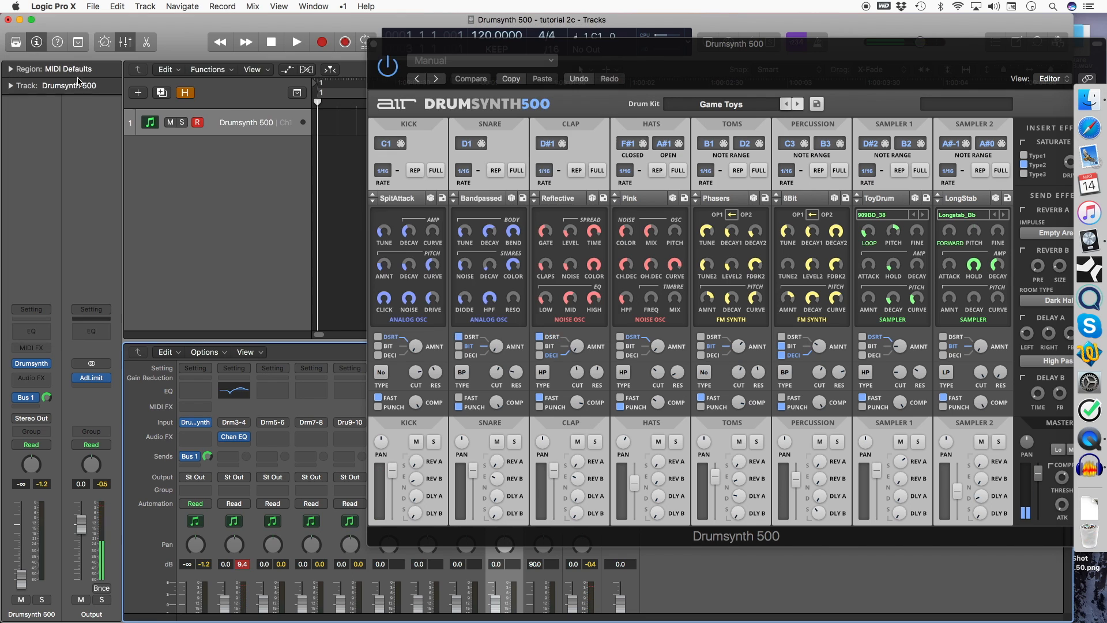
click(239, 382)
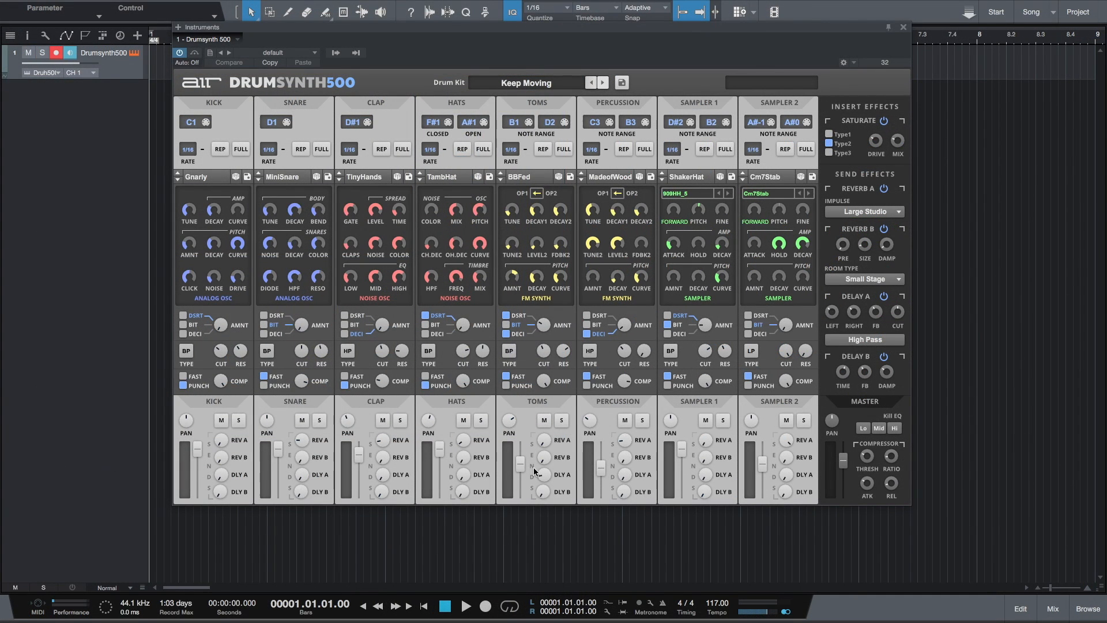
In Studio One, show the mix console clear of the plug-in window and expand Drumsynth 500's list of instrument outputs.
click(1059, 617)
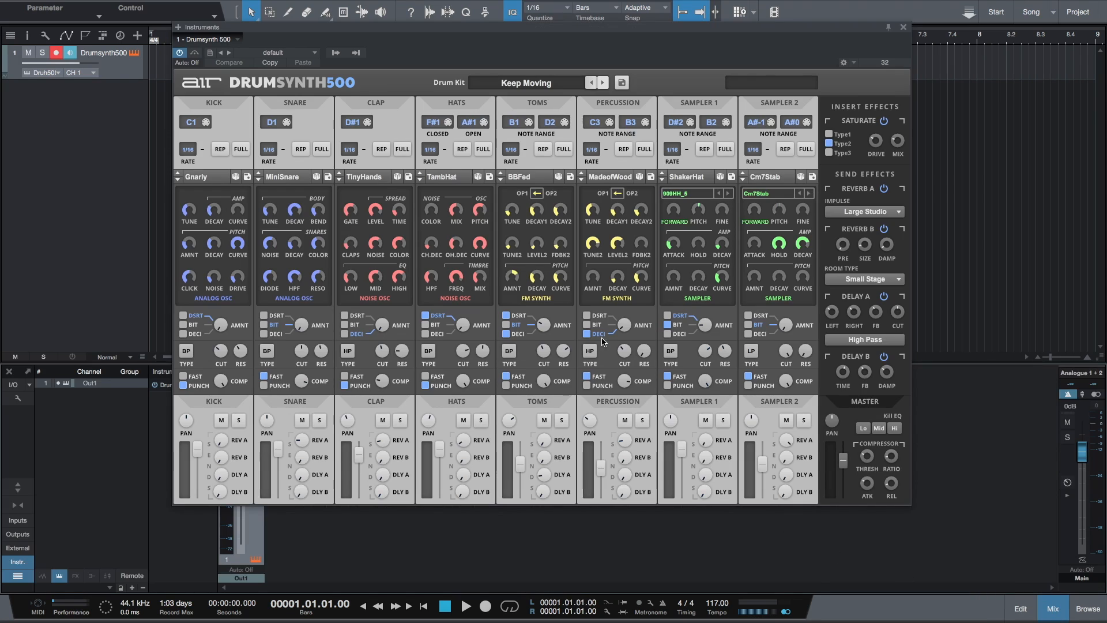
drag(375, 31, 542, 24)
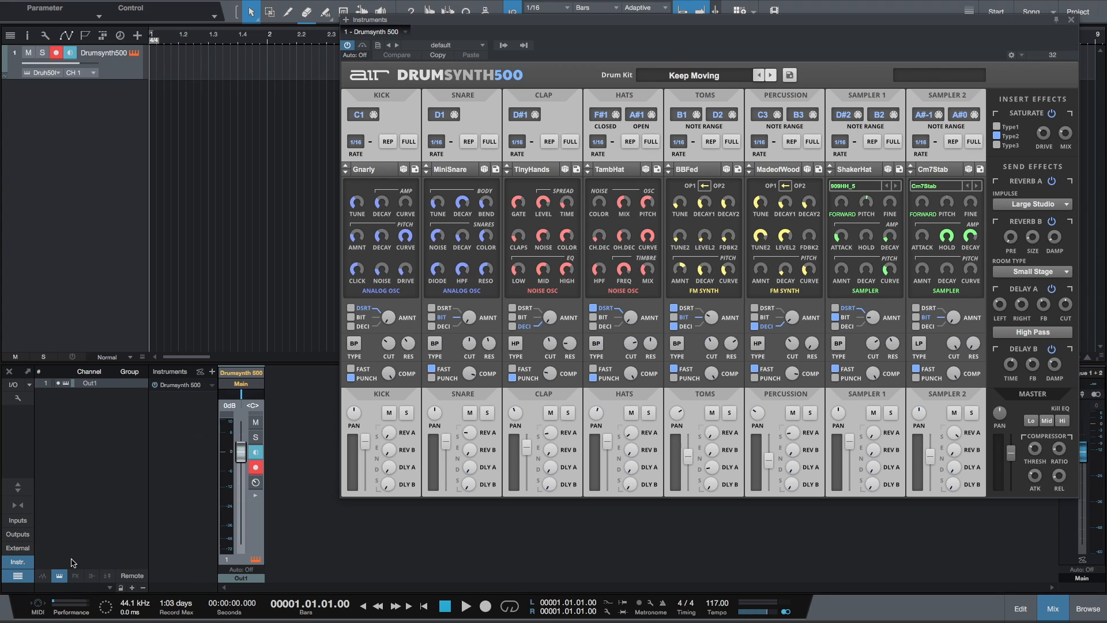
click(212, 385)
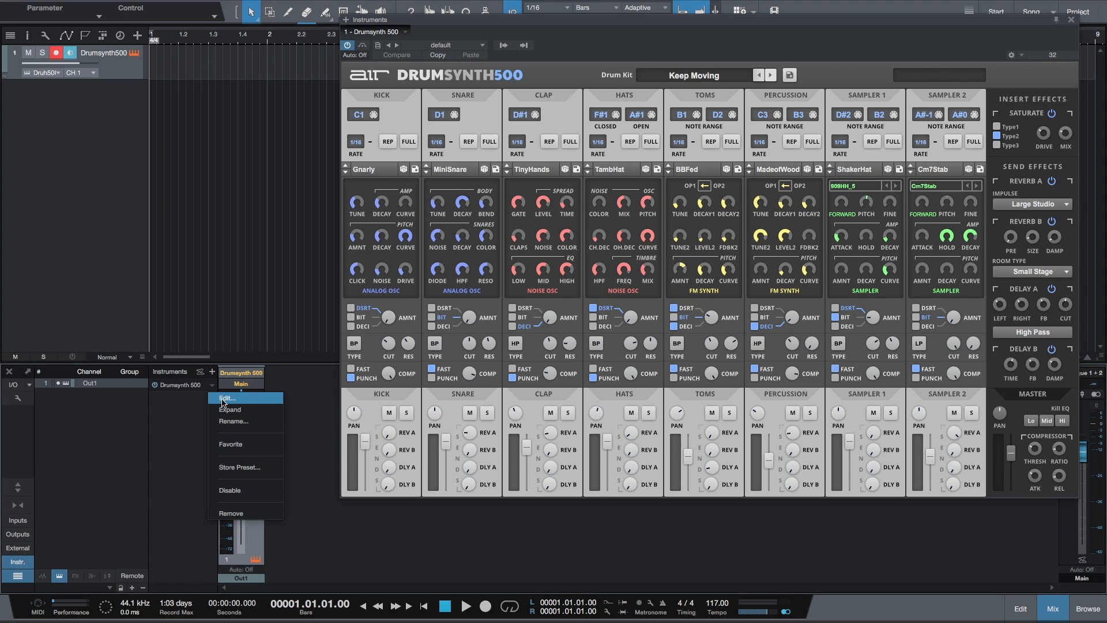
click(237, 410)
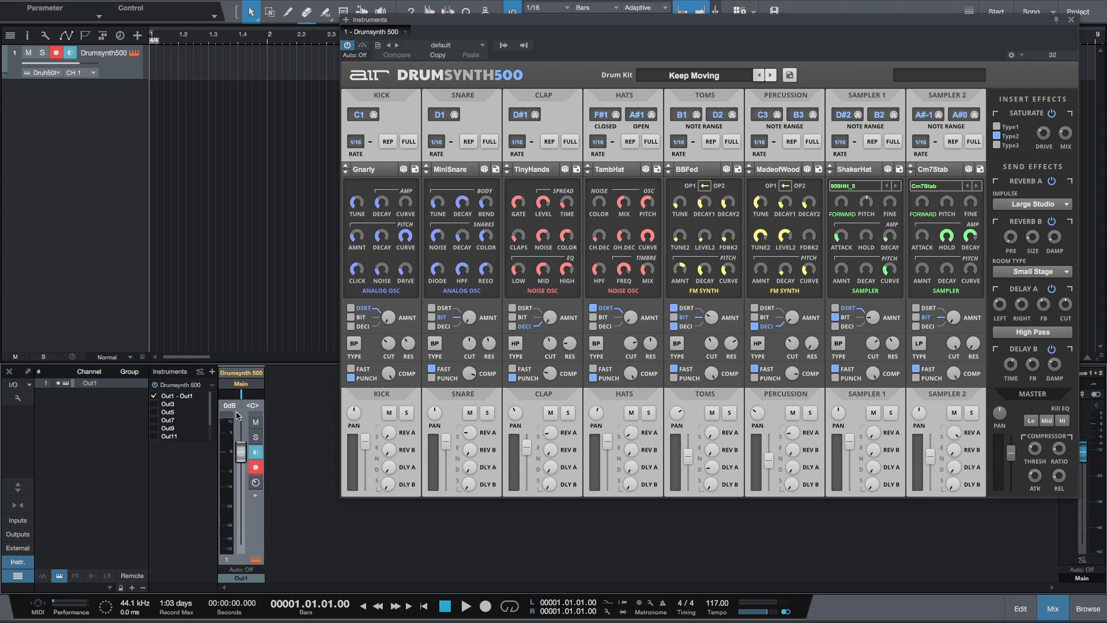
Enable Drumsynth 500's additional outputs from Out3 through Out17, and pull the Out1 channel's fader down to minus infinity.
click(155, 404)
click(156, 412)
click(155, 421)
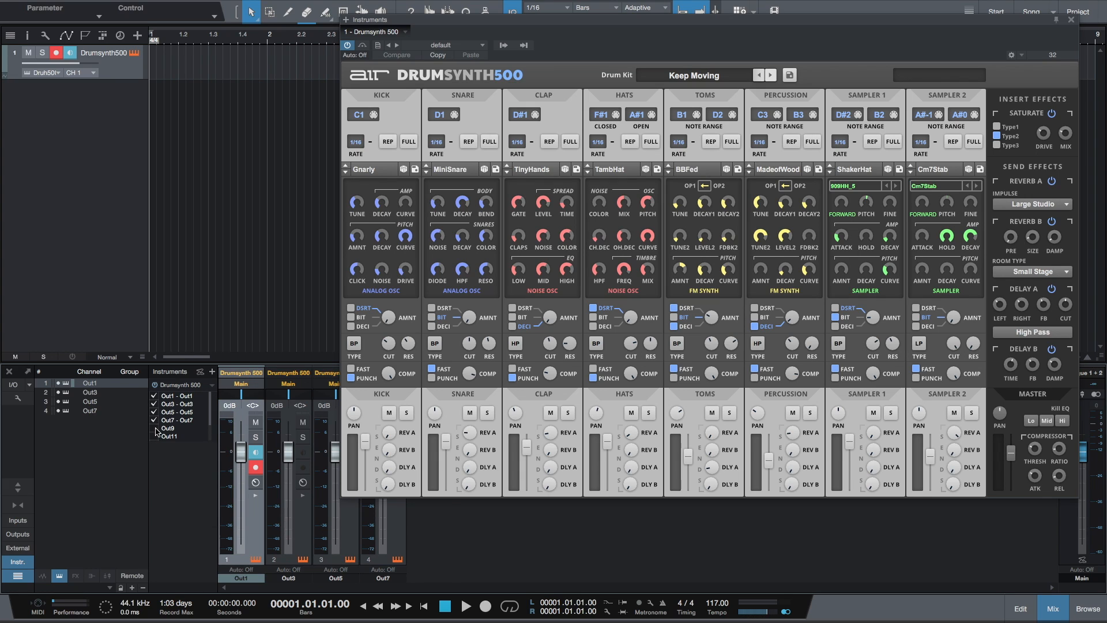
click(155, 429)
click(155, 436)
click(155, 427)
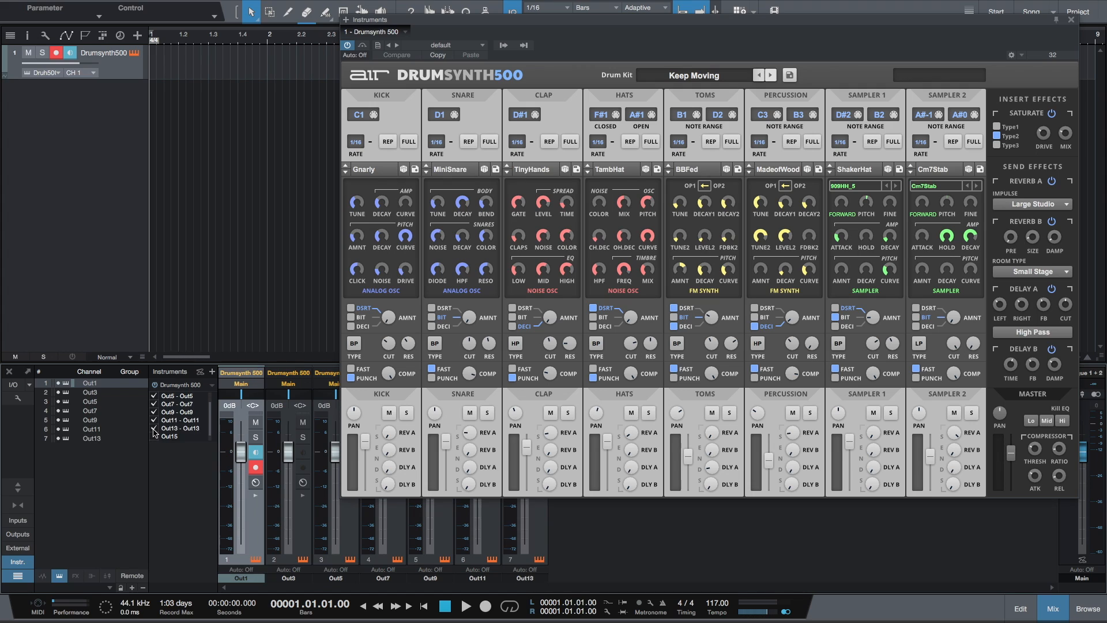
click(155, 429)
click(154, 437)
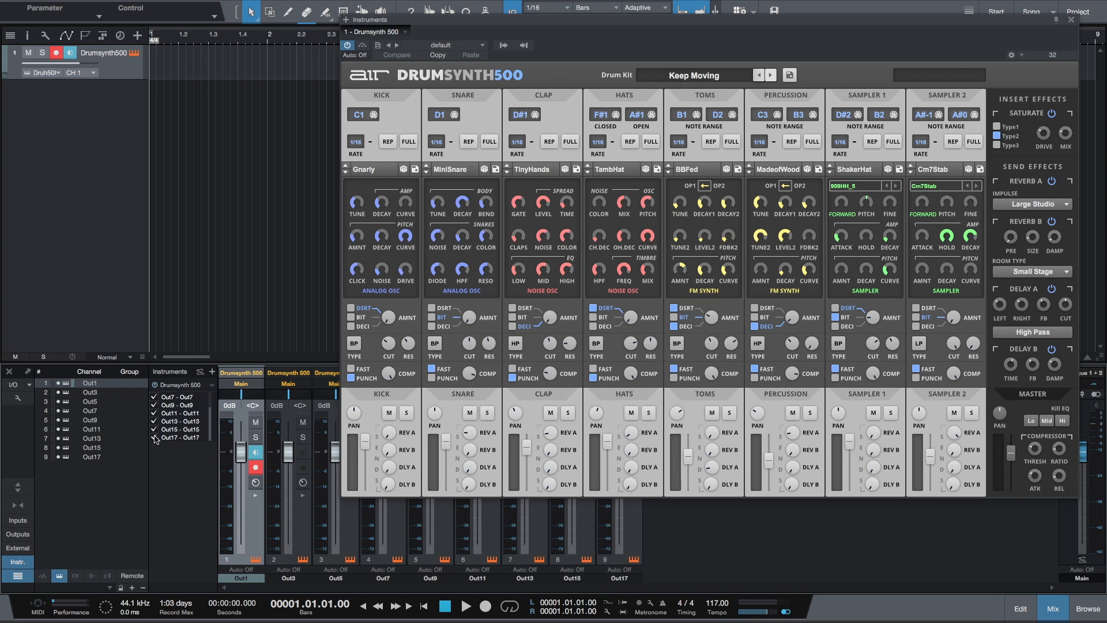
drag(245, 453, 243, 542)
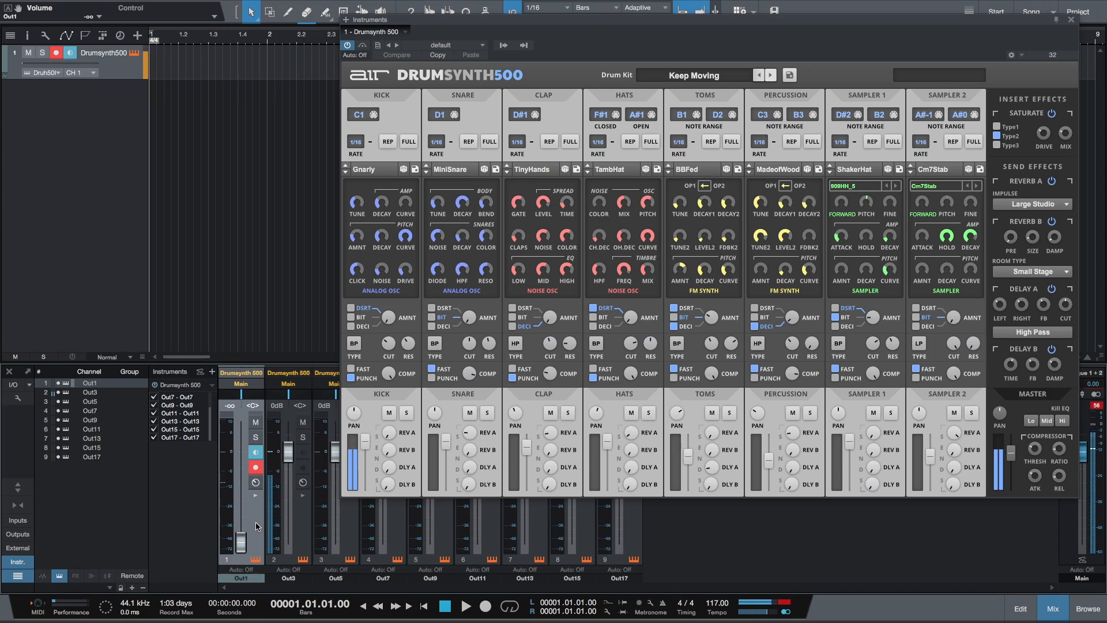